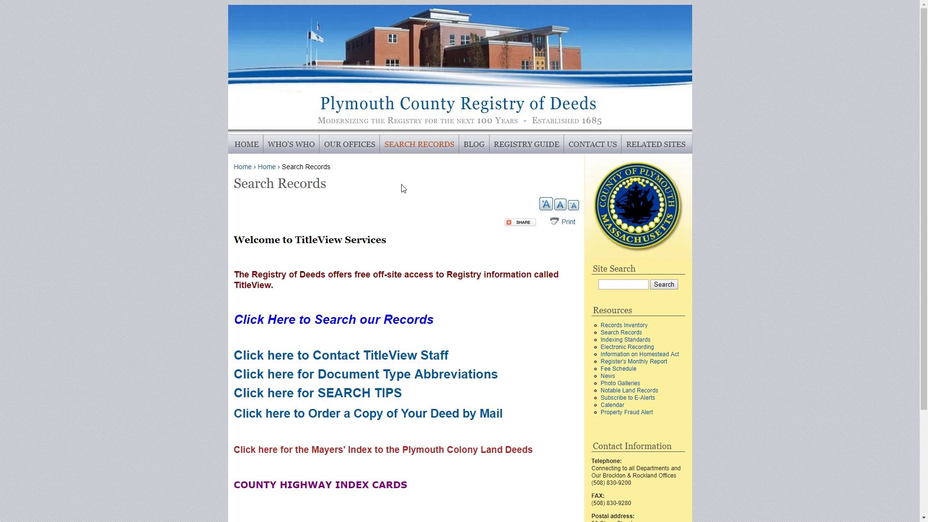
- Open the TitleView records search and pick the Recorded Land name search from Search Criteria
{"action": "left_click", "coordinate": [335, 321]}
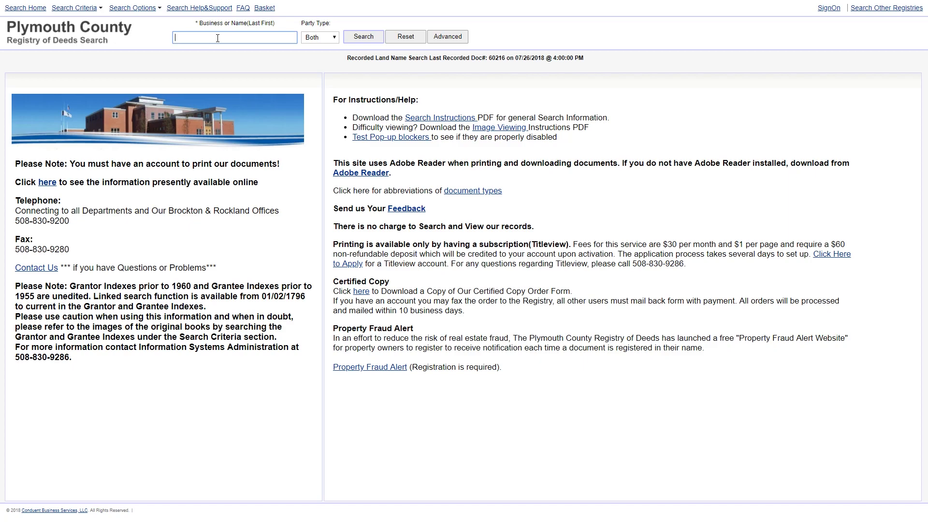
{"action": "mouse_move", "coordinate": [90, 10]}
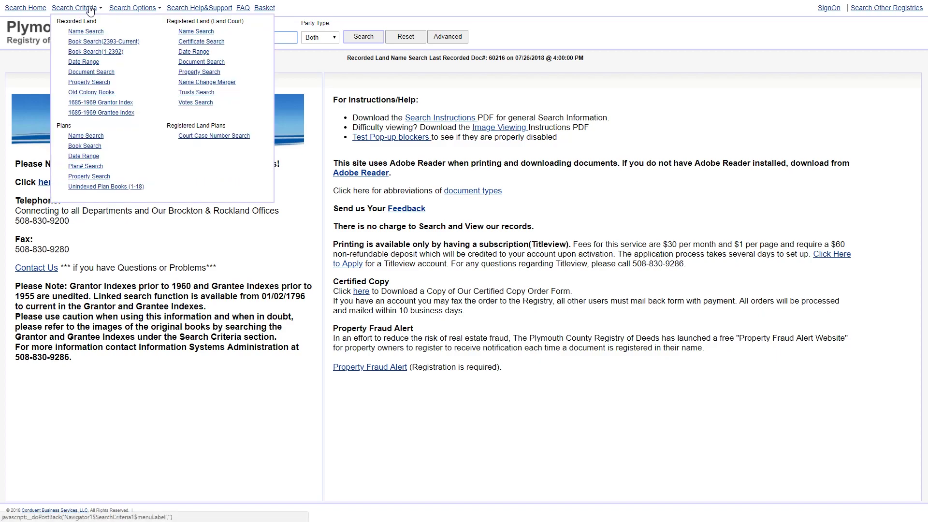
{"action": "left_click", "coordinate": [101, 42]}
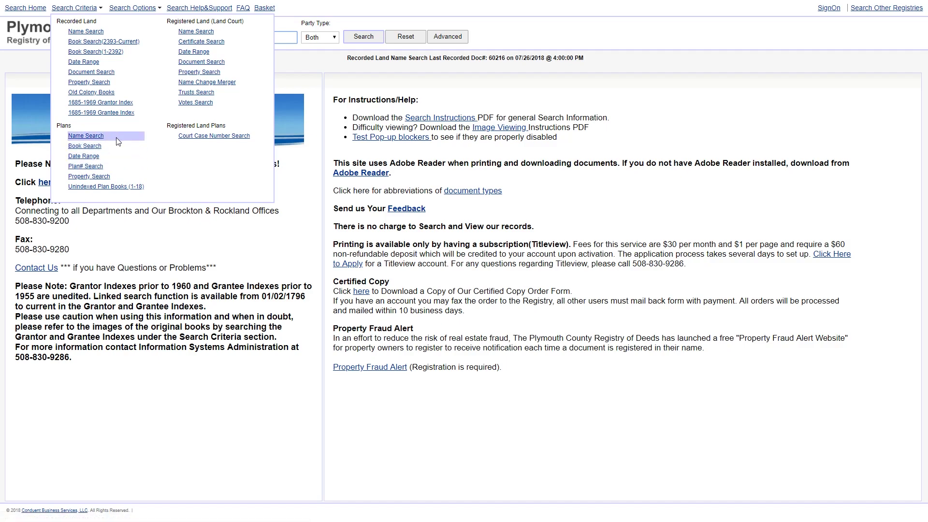
- Load the Recorded Land Name Search form
{"action": "left_click", "coordinate": [92, 32]}
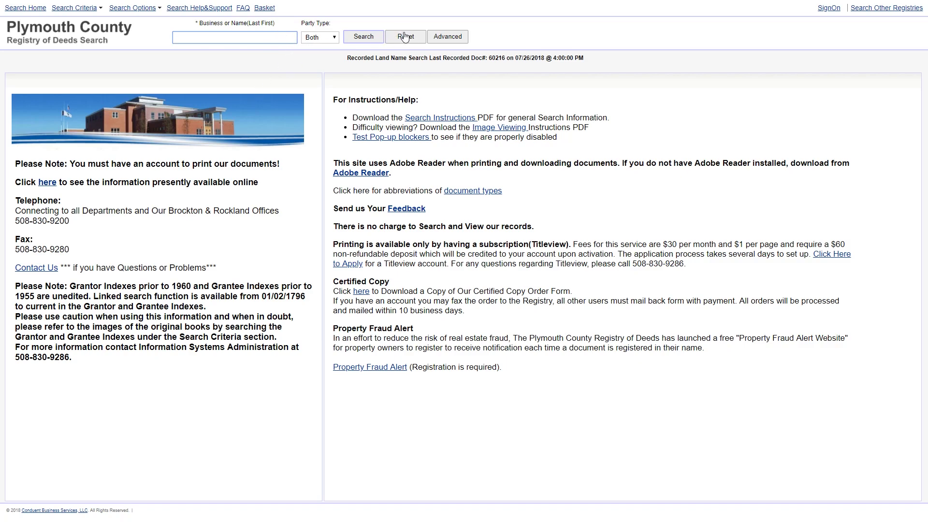
- Switch to the Advanced name search, keeping Search All Document Types selected
{"action": "left_click", "coordinate": [449, 42]}
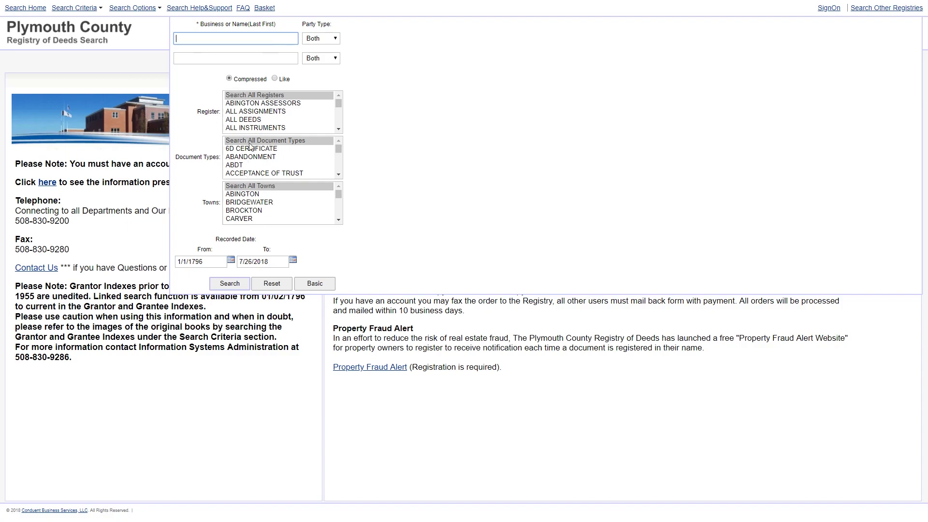
{"action": "left_click", "coordinate": [339, 174]}
{"action": "left_click_drag", "start_coordinate": [339, 174], "coordinate": [340, 174]}
{"action": "scroll", "coordinate": [338, 167], "scroll_direction": "down", "scroll_amount": 10}
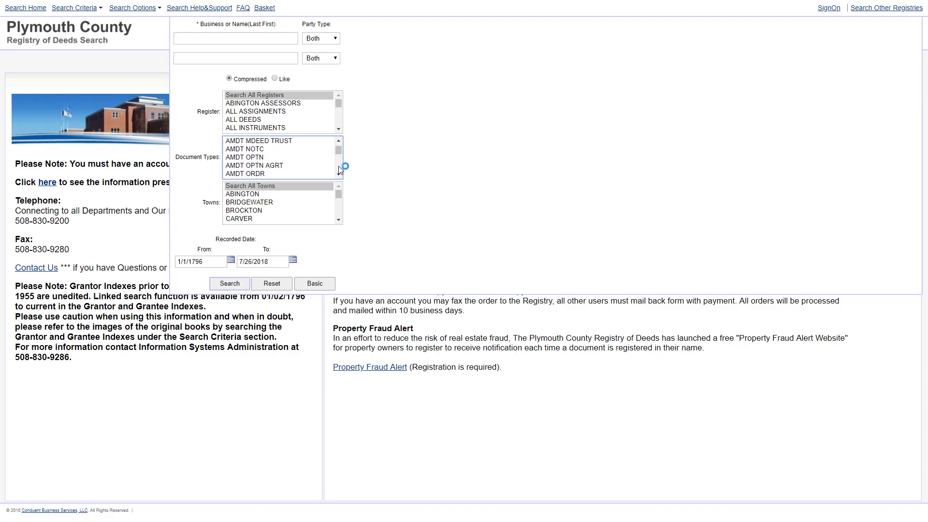
{"action": "left_click", "coordinate": [254, 147]}
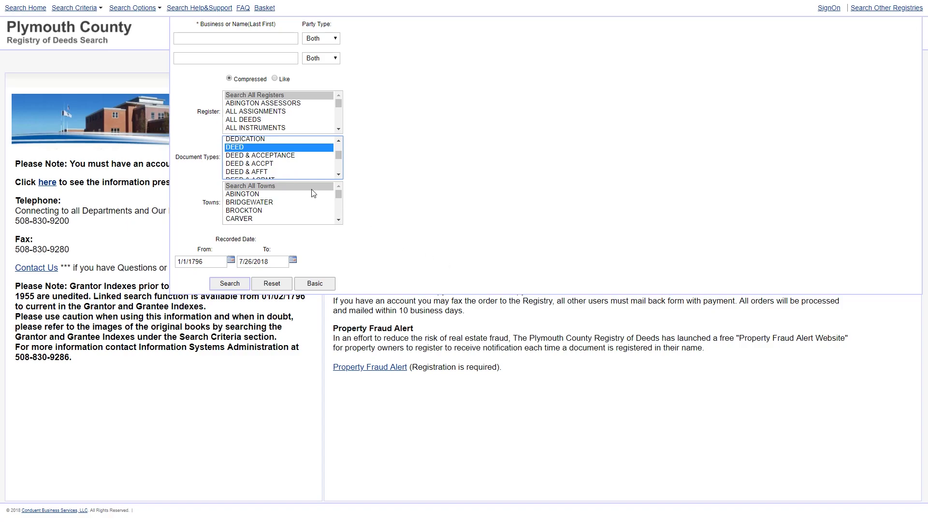
{"action": "scroll", "coordinate": [299, 172], "scroll_direction": "up", "scroll_amount": 5}
{"action": "scroll", "coordinate": [298, 172], "scroll_direction": "up", "scroll_amount": 15}
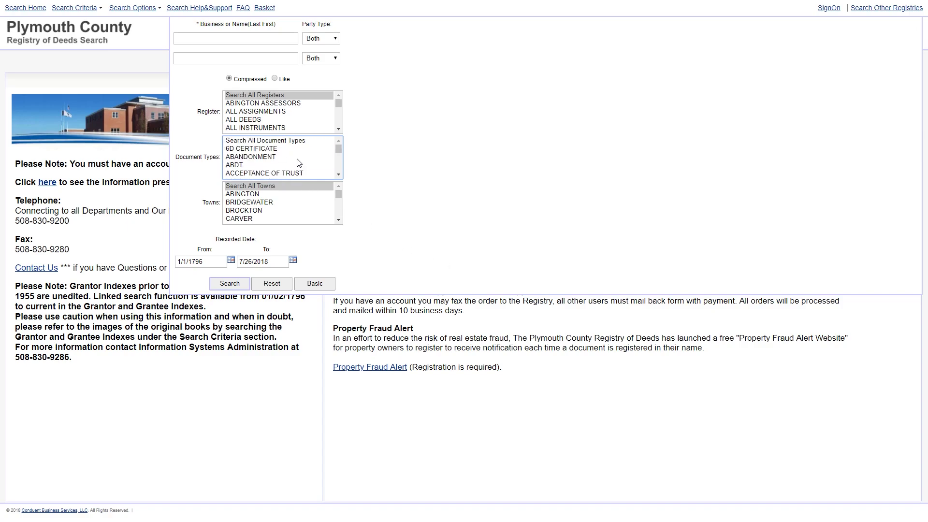
{"action": "left_click", "coordinate": [301, 141]}
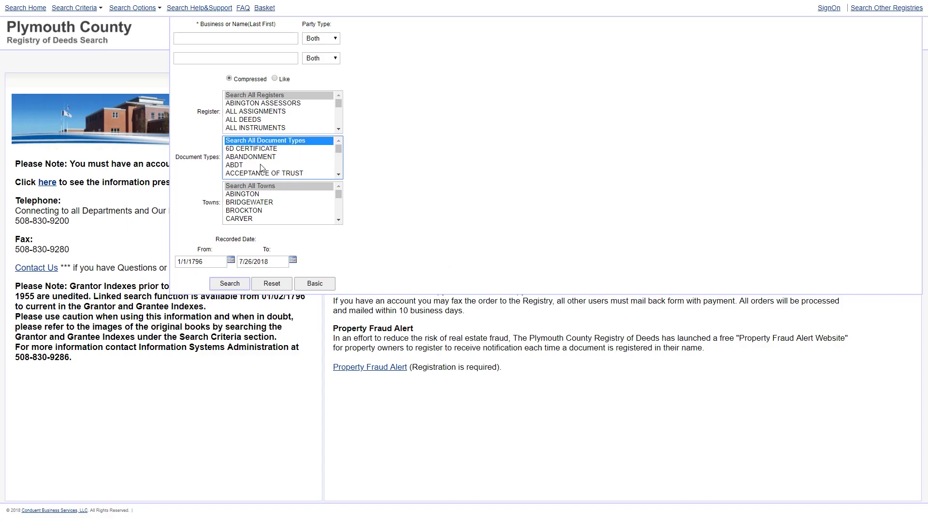
- Limit the towns to MARSHFIELD and select the old From date 1/1/1796
{"action": "left_click", "coordinate": [336, 209]}
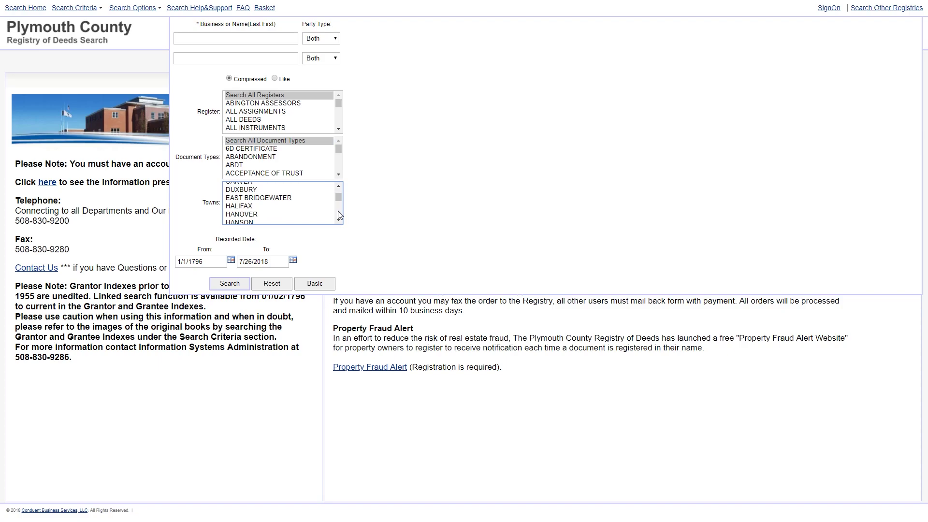
{"action": "left_click", "coordinate": [338, 211]}
{"action": "scroll", "coordinate": [255, 213], "scroll_direction": "down", "scroll_amount": 2}
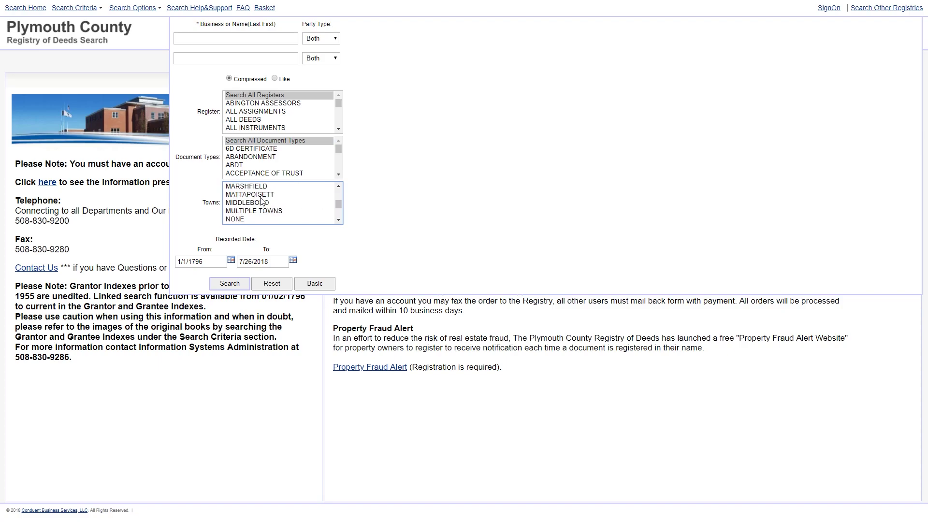
{"action": "left_click", "coordinate": [263, 184]}
{"action": "left_click", "coordinate": [269, 193]}
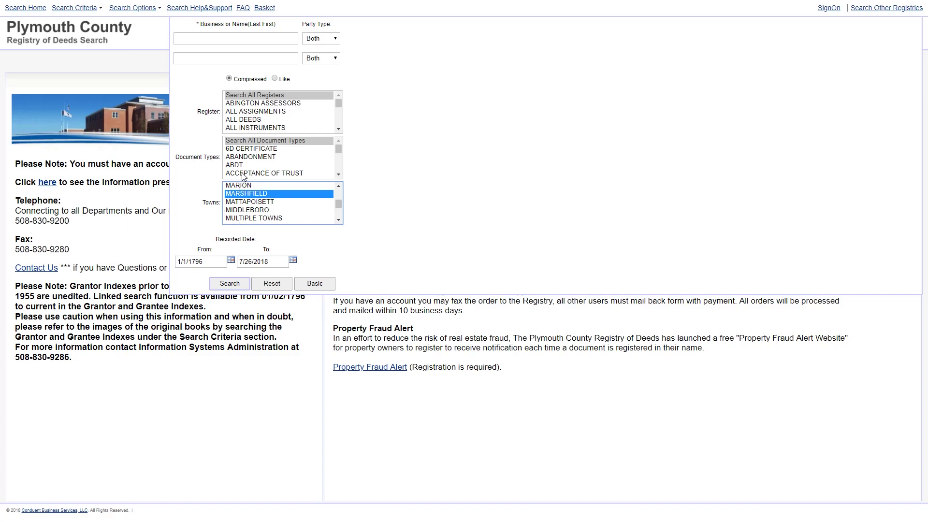
{"action": "left_click", "coordinate": [214, 264]}
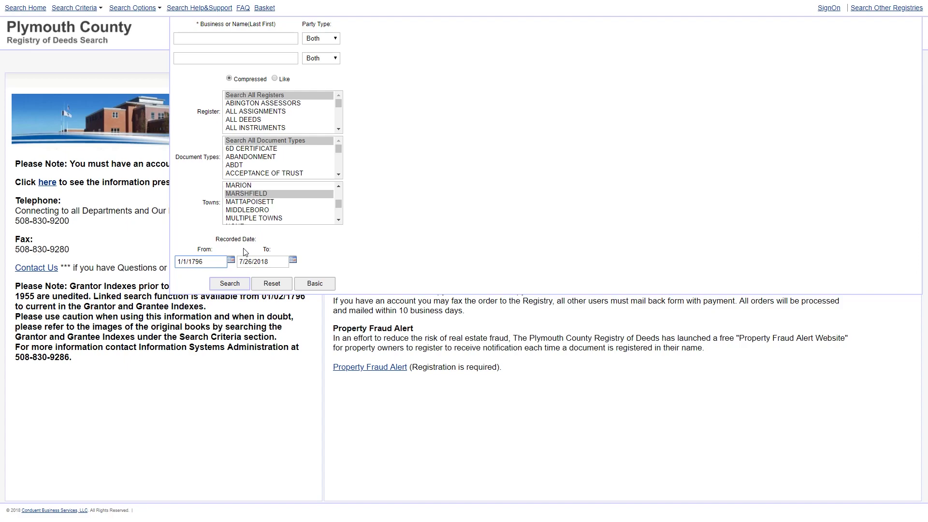
{"action": "left_click_drag", "start_coordinate": [205, 263], "coordinate": [165, 266]}
- Change the From recorded date to 1/1/1975
{"action": "type", "text": "1975"}
{"action": "key", "text": "Home"}
{"action": "type", "text": "1/1/"}
- Enter the person's name in the Business or Name field and run the search
{"action": "left_click", "coordinate": [246, 38]}
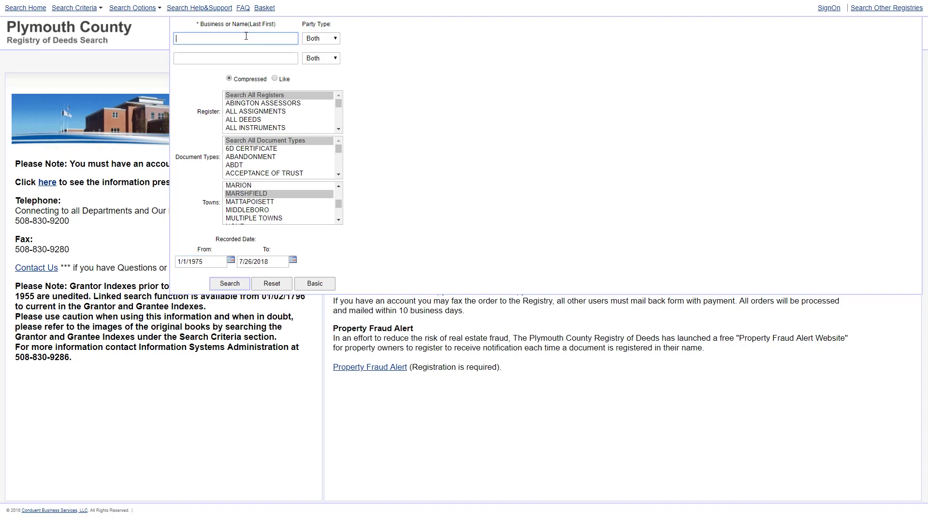
{"action": "key", "text": "Return"}
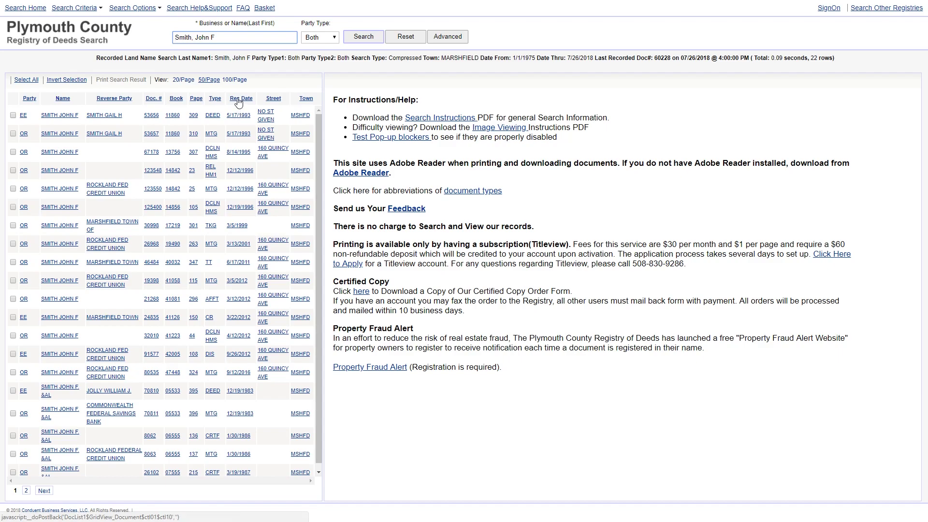
- Sort the 22 results by recorded date, newest first
{"action": "left_click", "coordinate": [240, 99]}
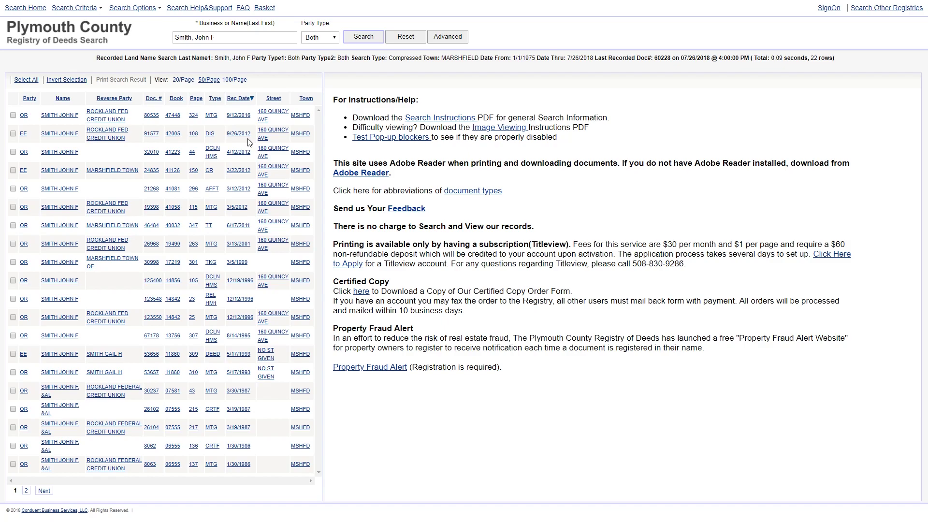
- Go to results page 2 and show details of the 12/19/1983 deed, doc 70810
{"action": "left_click", "coordinate": [44, 491]}
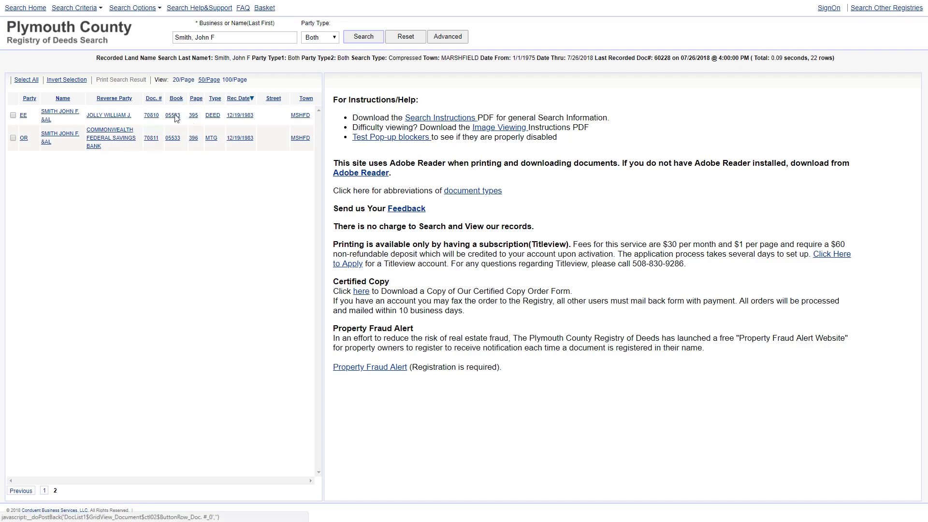
{"action": "left_click", "coordinate": [212, 121]}
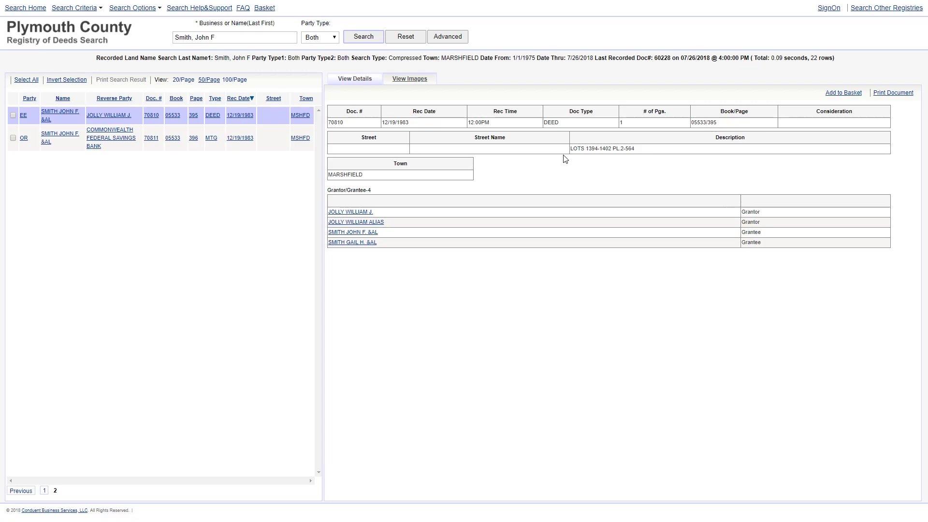
- Open the unofficial image of deed 70810 (Book 5533 Page 395) in the image viewer
{"action": "left_click_drag", "start_coordinate": [644, 150], "coordinate": [583, 157]}
{"action": "left_click", "coordinate": [588, 151]}
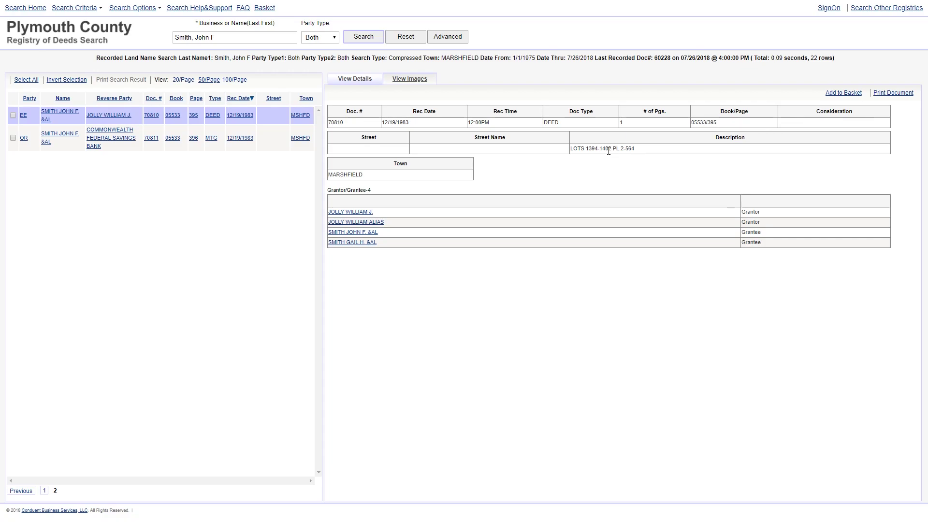
{"action": "left_click", "coordinate": [415, 81]}
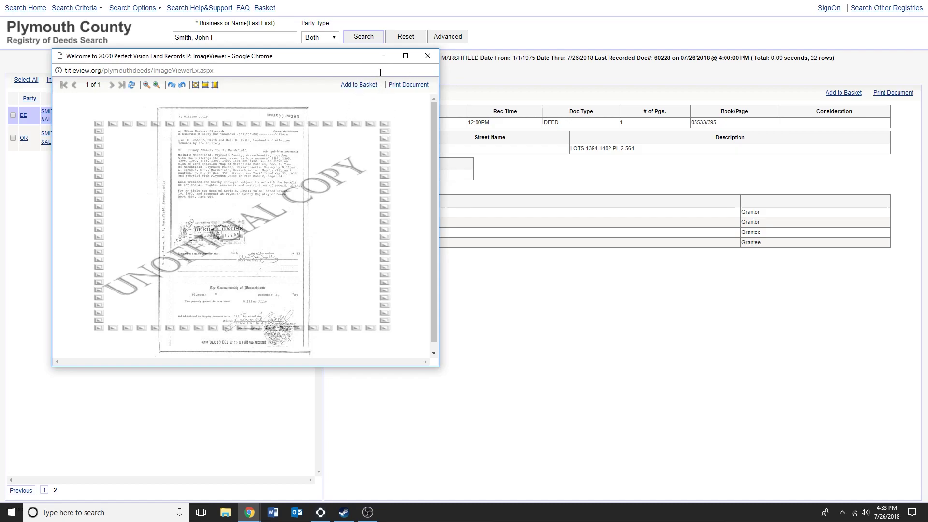
- Maximise and zoom the 1983 deed image, read to the notary acknowledgement, then close it
{"action": "left_click", "coordinate": [407, 59]}
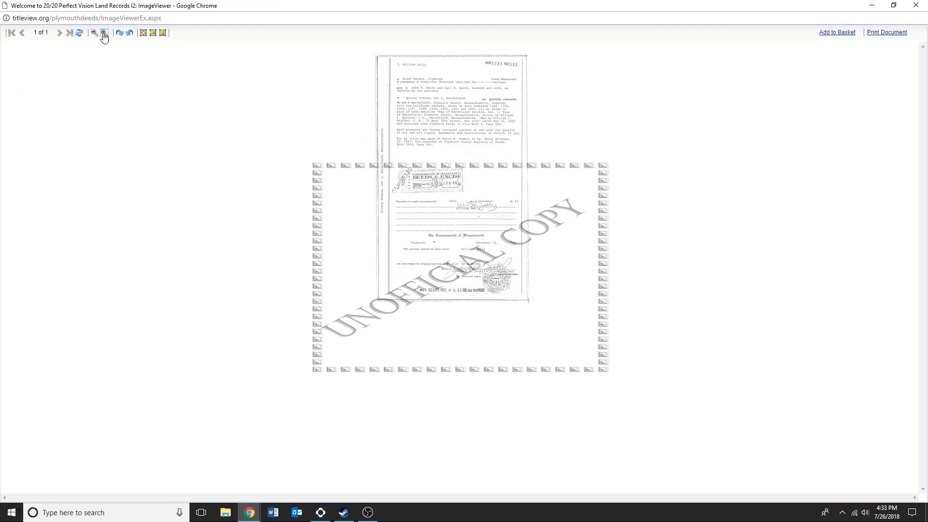
{"action": "left_click", "coordinate": [104, 34]}
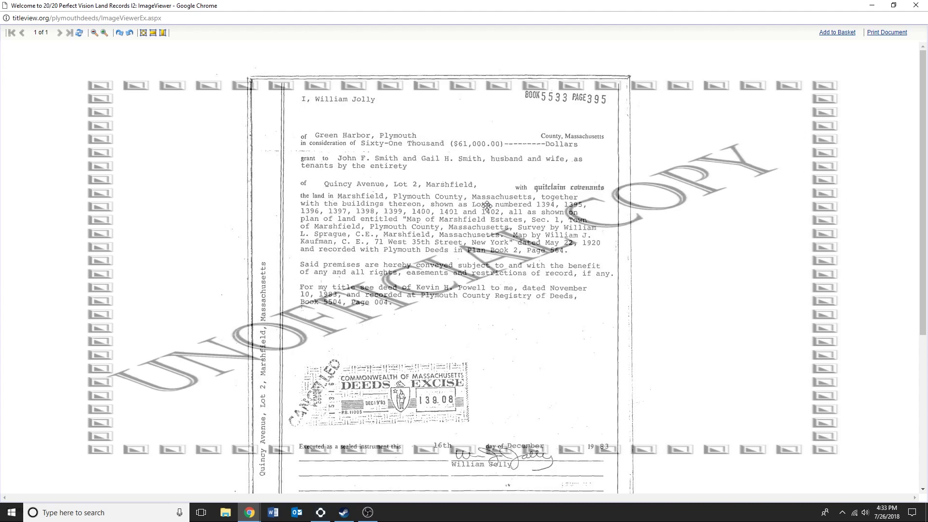
{"action": "left_click_drag", "start_coordinate": [336, 389], "coordinate": [337, 207]}
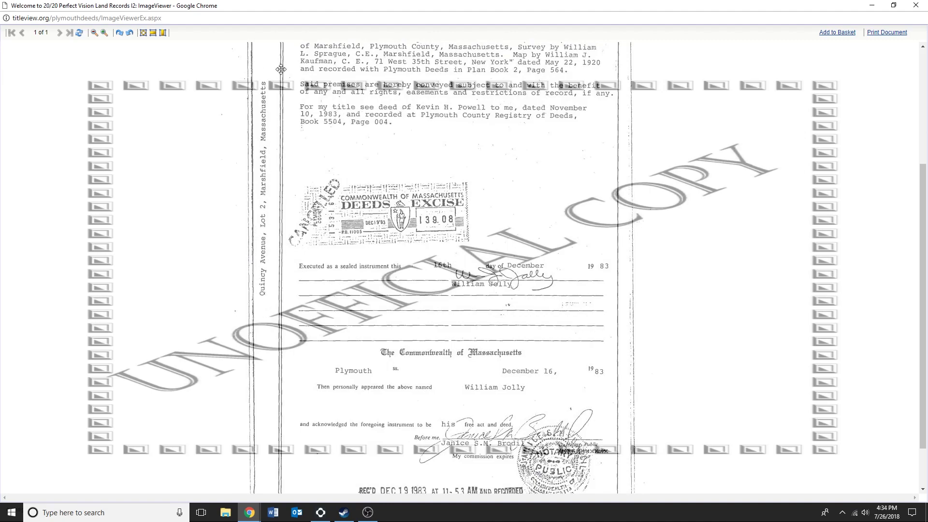
{"action": "left_click_drag", "start_coordinate": [538, 179], "coordinate": [546, 264]}
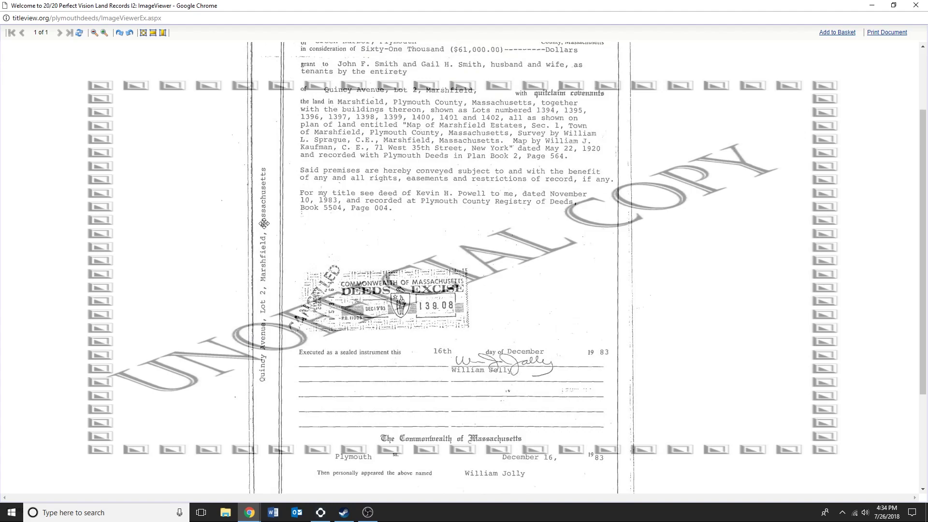
{"action": "left_click_drag", "start_coordinate": [449, 164], "coordinate": [468, 279]}
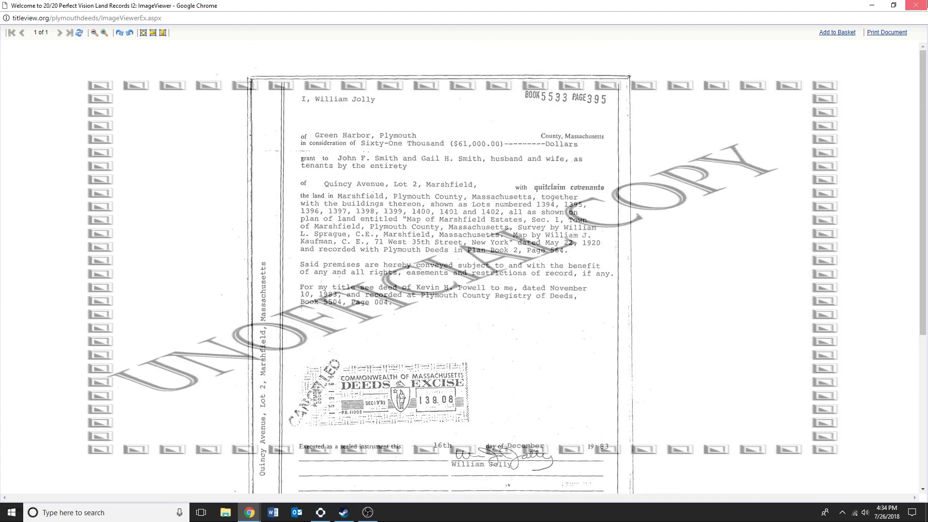
{"action": "left_click", "coordinate": [917, 5]}
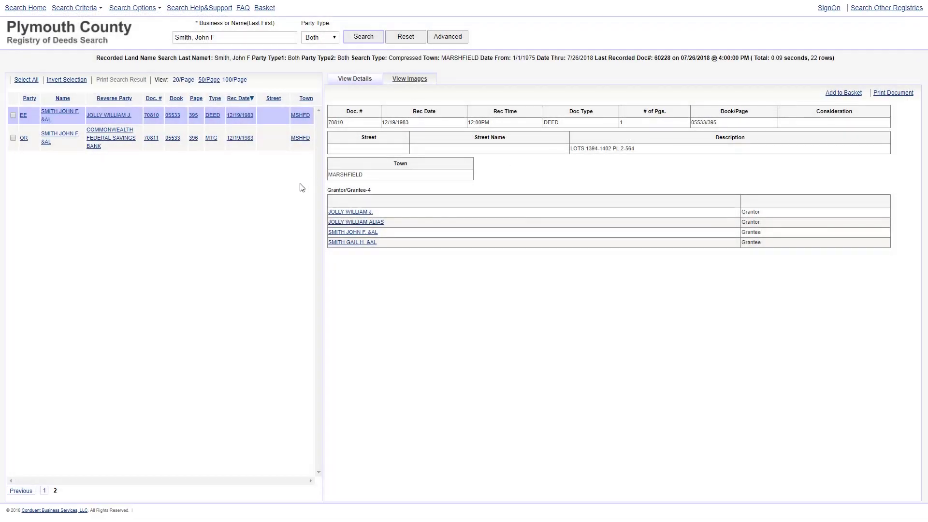
- Back on results page 1, open and zoom the 5/17/1993 deed image (Book 11860 Page 309)
{"action": "left_click", "coordinate": [44, 491]}
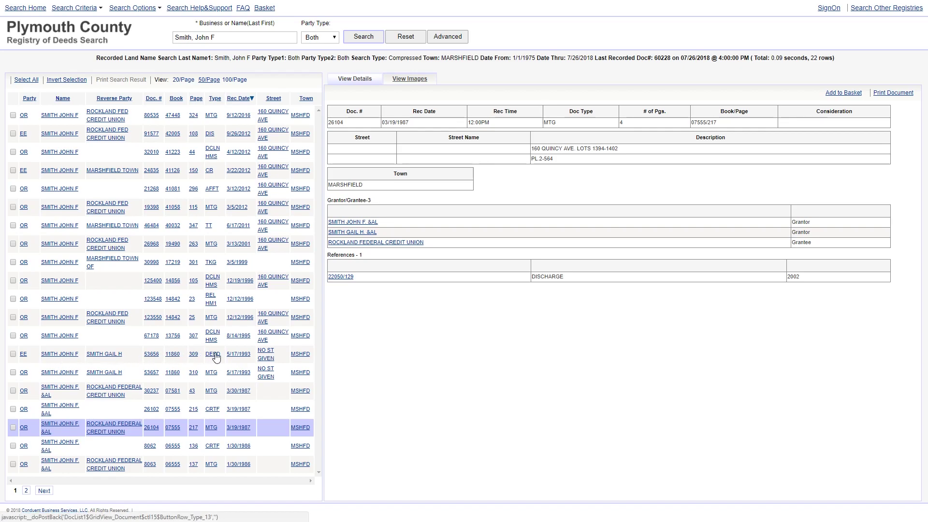
{"action": "left_click", "coordinate": [272, 285]}
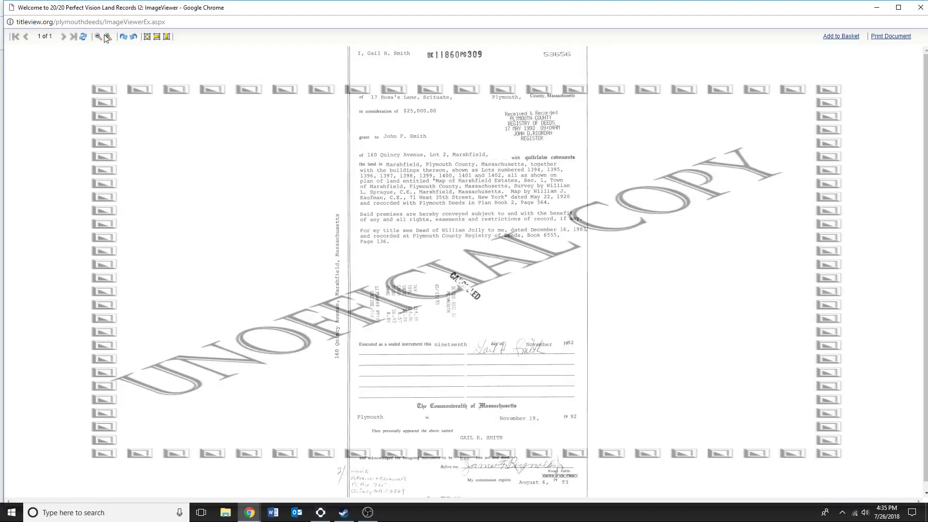
{"action": "left_click", "coordinate": [107, 37]}
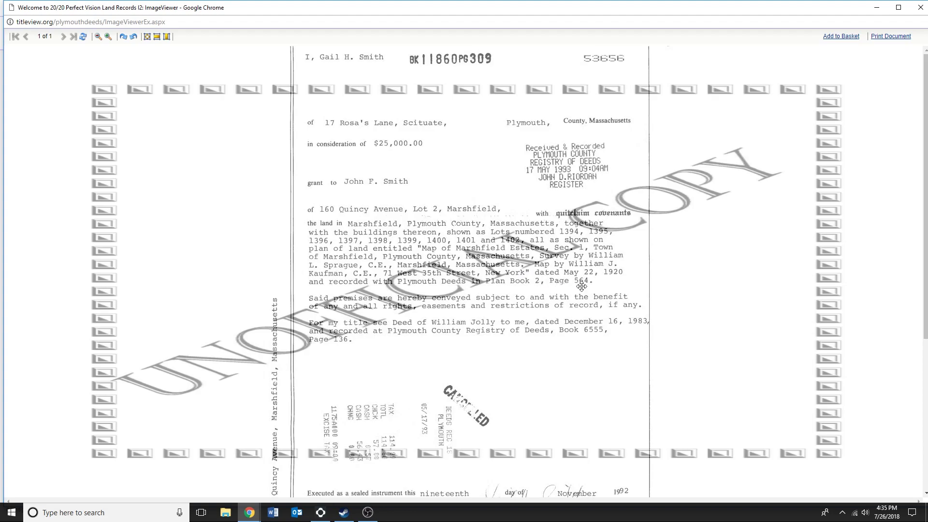
- Scroll to the 1993 deed's signature section, then close the image viewer
{"action": "scroll", "coordinate": [350, 397], "scroll_direction": "down", "scroll_amount": 3}
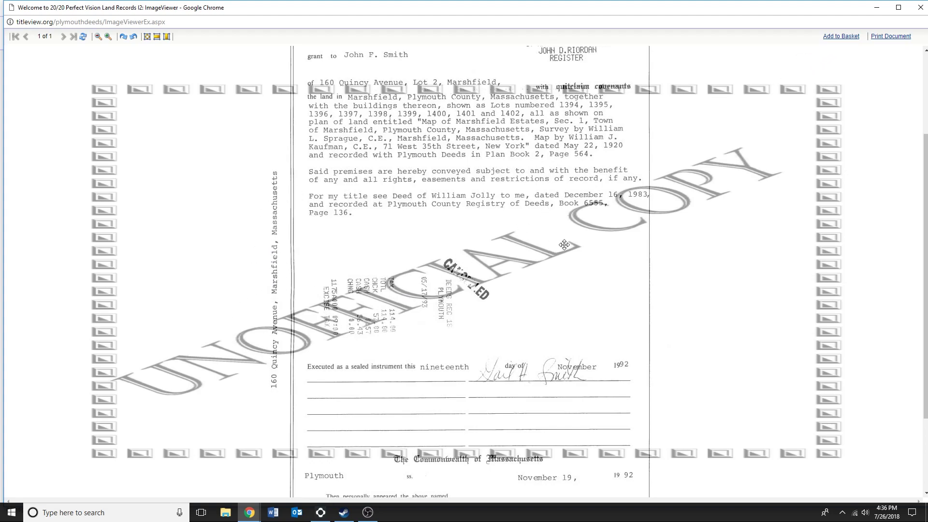
{"action": "left_click", "coordinate": [921, 7]}
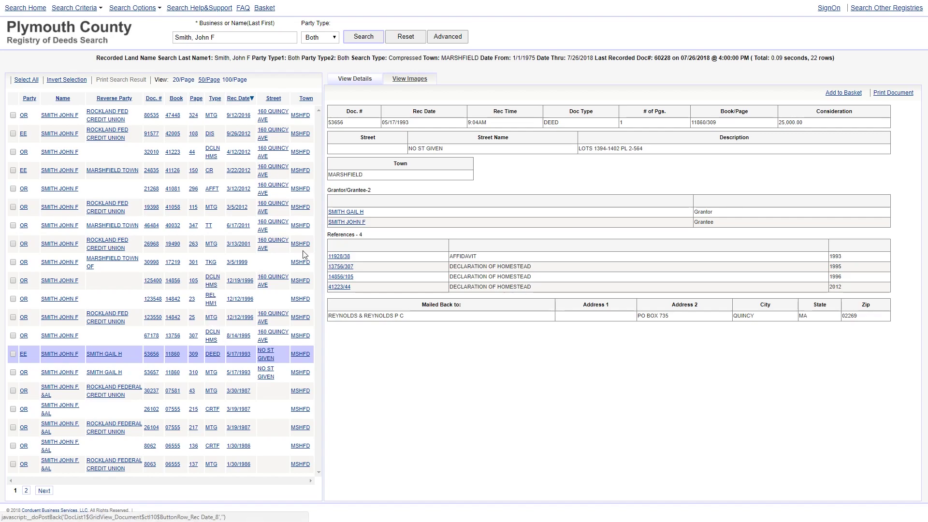
- Open the TKG image for doc 30998, the 3/5/1999 Dakota Street order of taking
{"action": "left_click", "coordinate": [410, 78]}
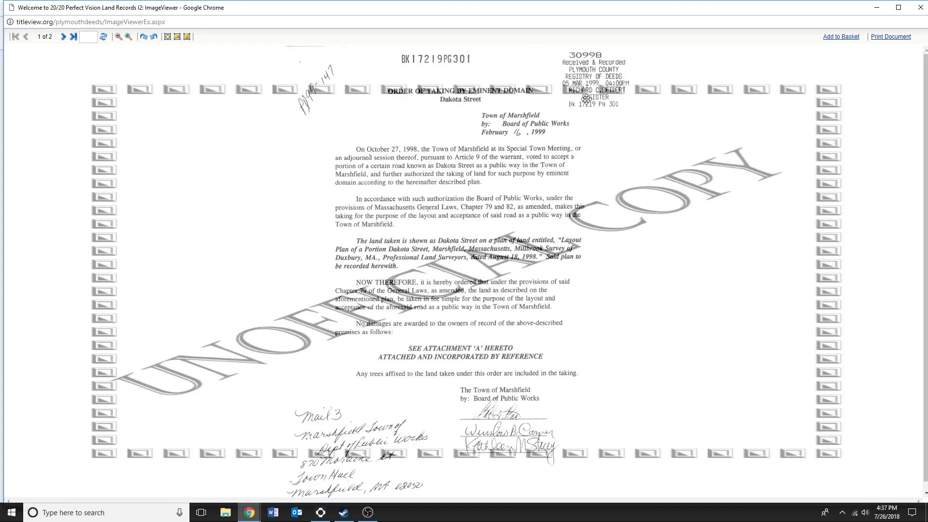
- Close the taking image, view the 2011 tax taking for doc 46484, then close the redemption image
{"action": "left_click", "coordinate": [924, 3]}
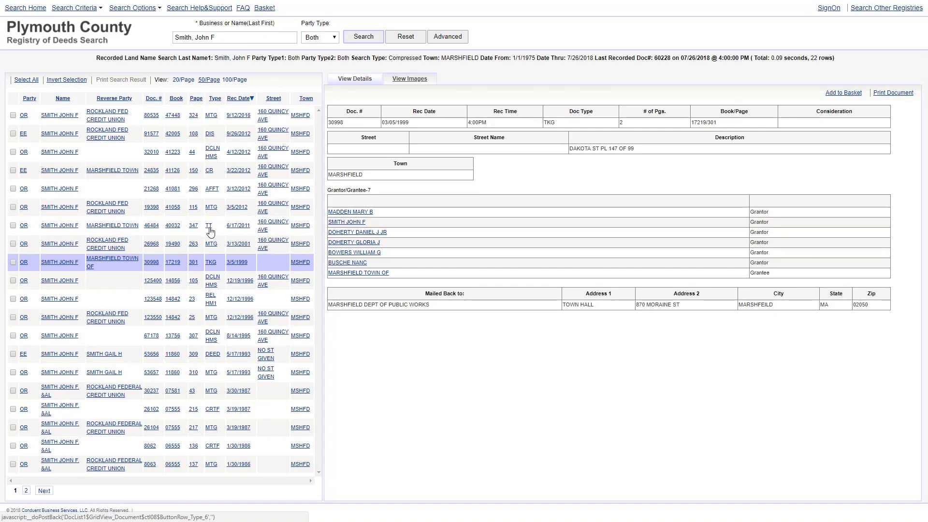
{"action": "left_click", "coordinate": [209, 227]}
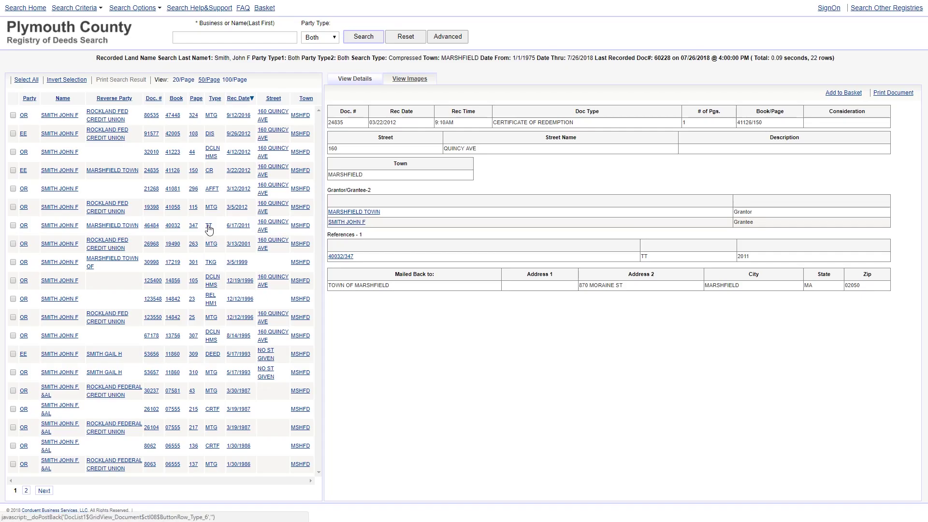
{"action": "left_click", "coordinate": [209, 226]}
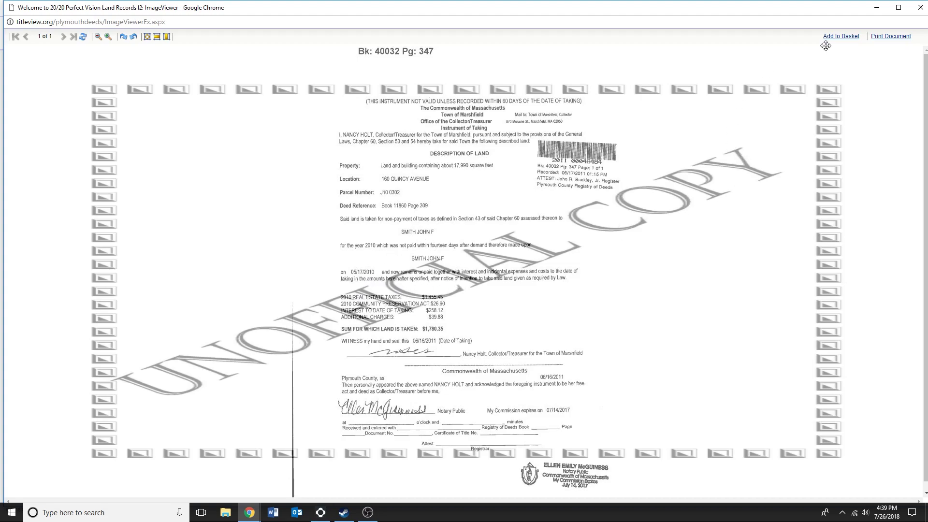
{"action": "left_click", "coordinate": [921, 8]}
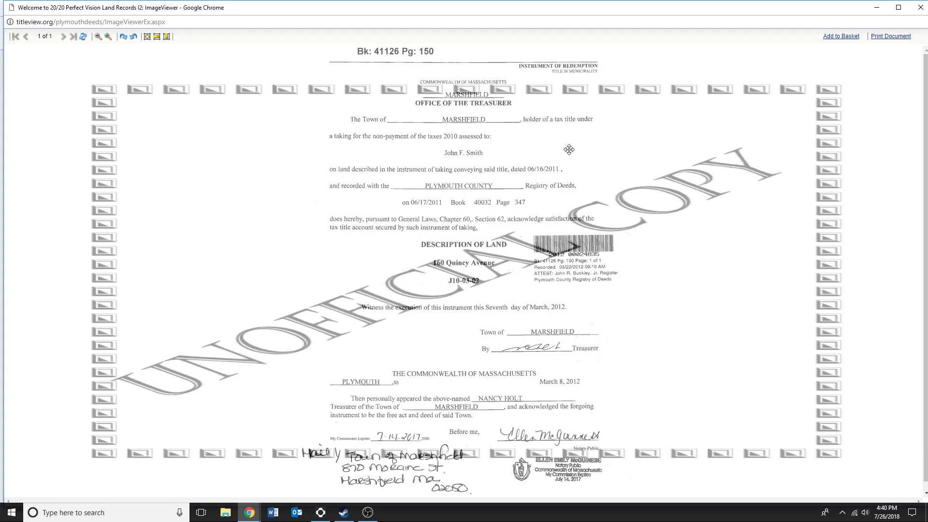
{"action": "left_click", "coordinate": [920, 7]}
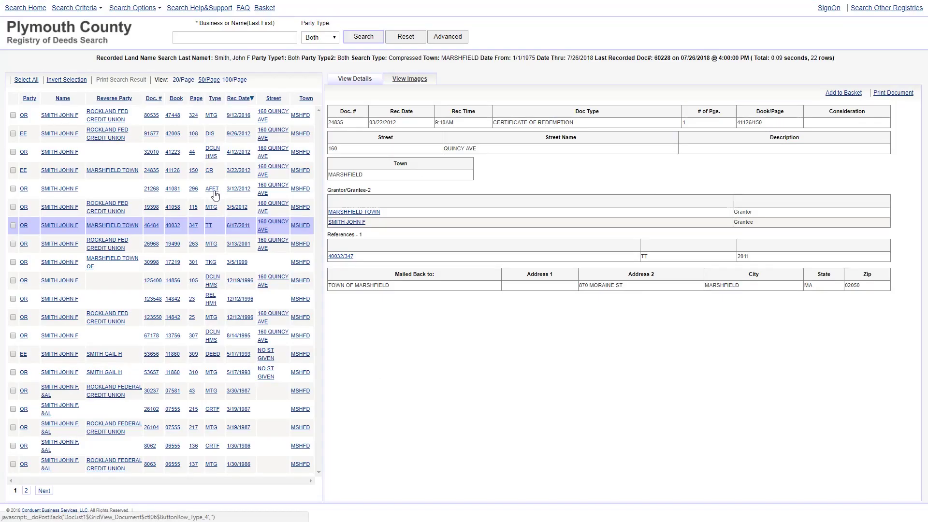
- View the 2012 Not Me Affidavit image for doc 21268, then open the 2016 mortgage image
{"action": "left_click", "coordinate": [215, 192]}
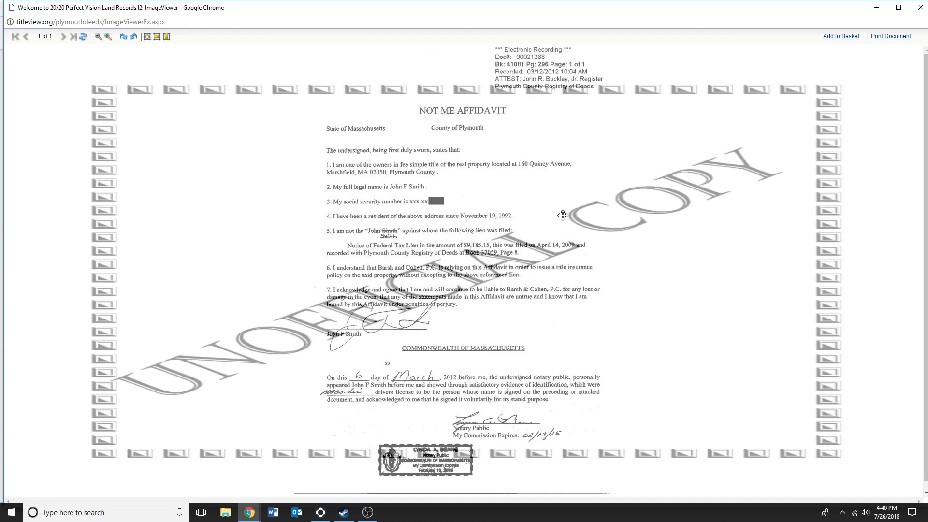
{"action": "left_click", "coordinate": [920, 9]}
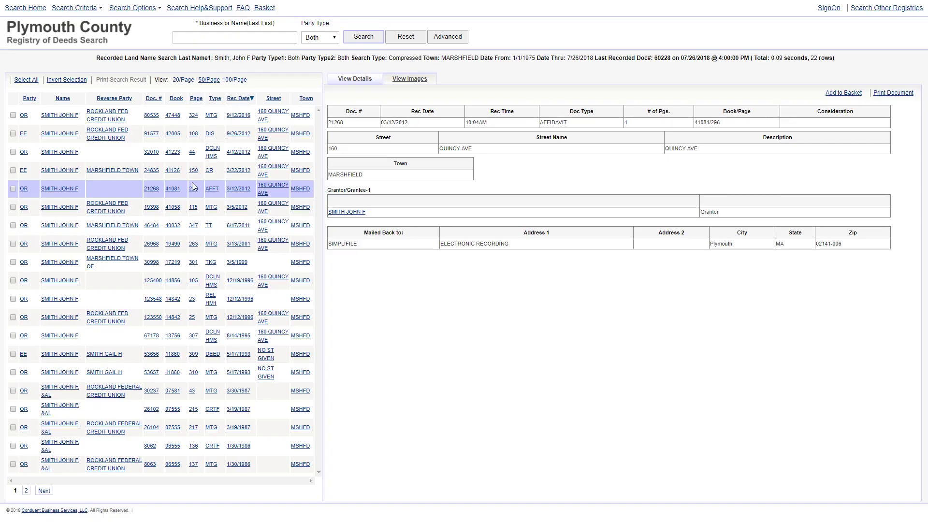
{"action": "left_click", "coordinate": [215, 193]}
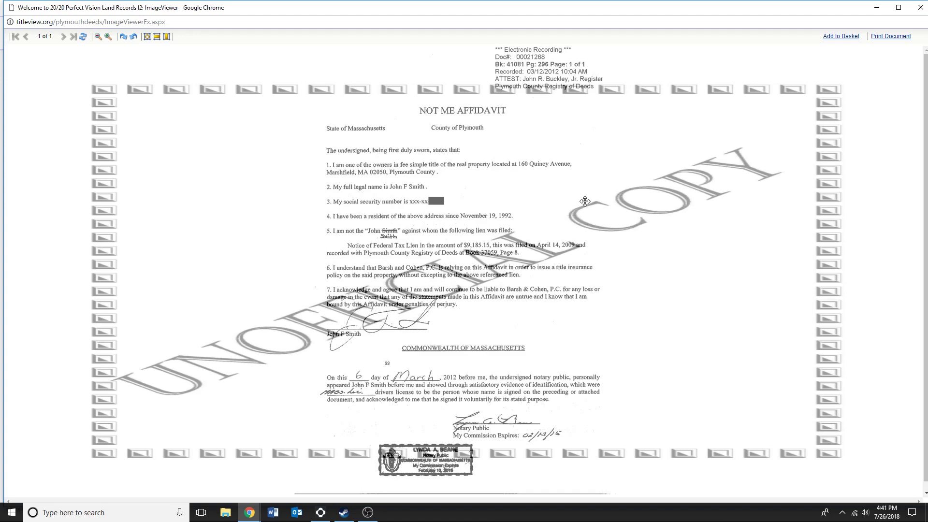
{"action": "left_click", "coordinate": [920, 7]}
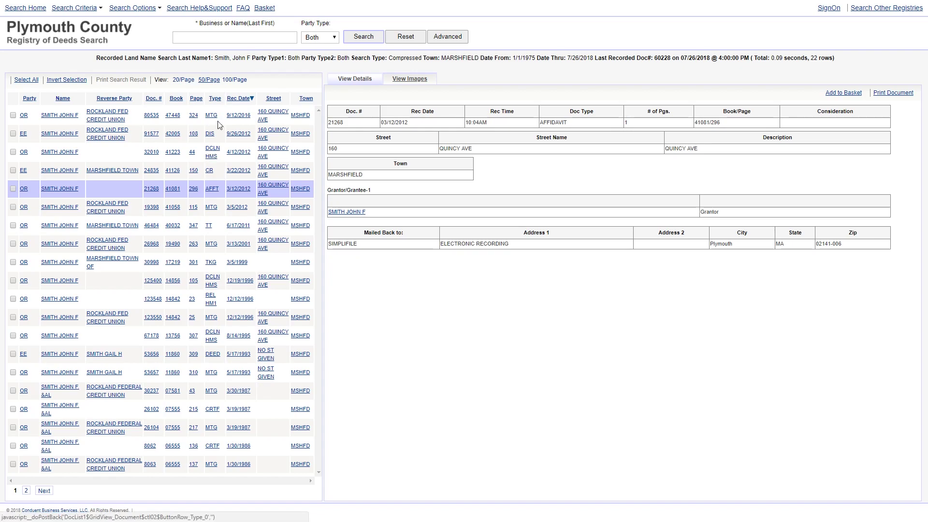
{"action": "left_click", "coordinate": [254, 156]}
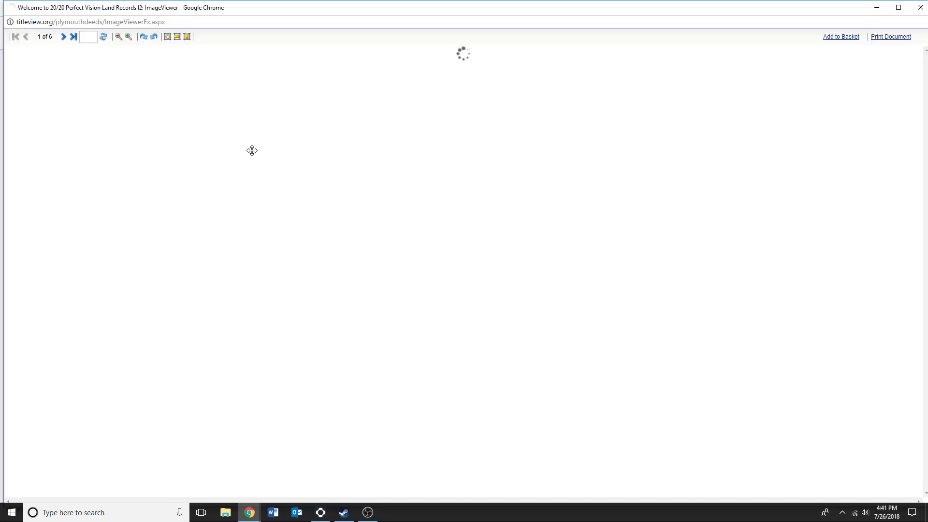
- Review the 2016 mortgage image for doc 80535 and close its viewer
{"action": "key", "text": "ctrl+w"}
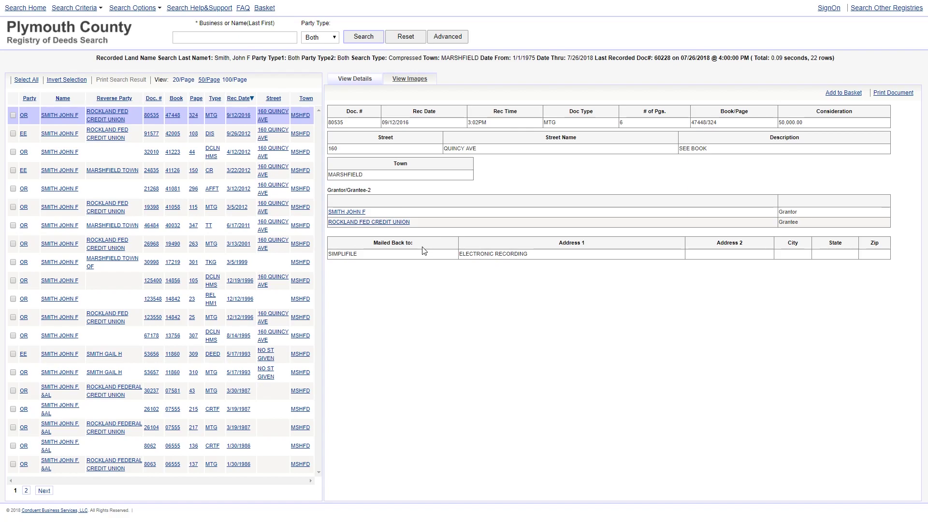
{"action": "key", "text": "alt+Tab"}
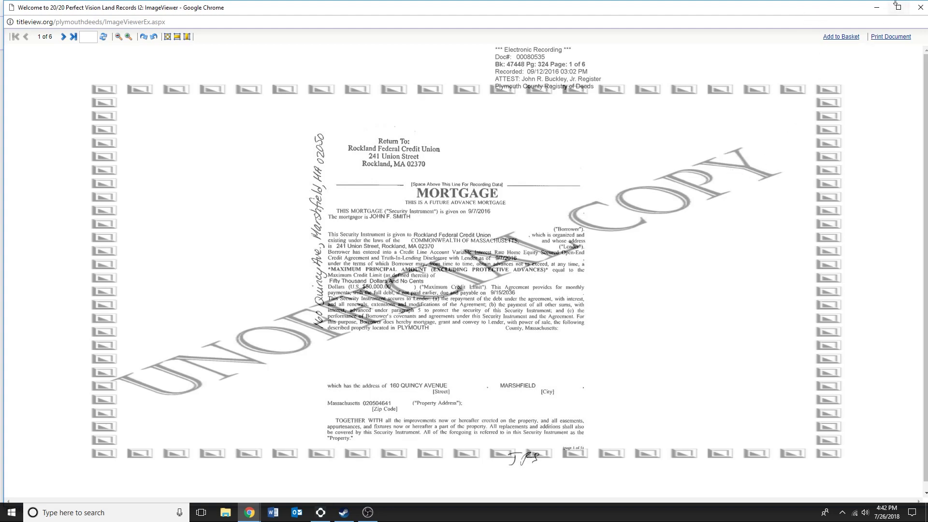
{"action": "left_click", "coordinate": [920, 7]}
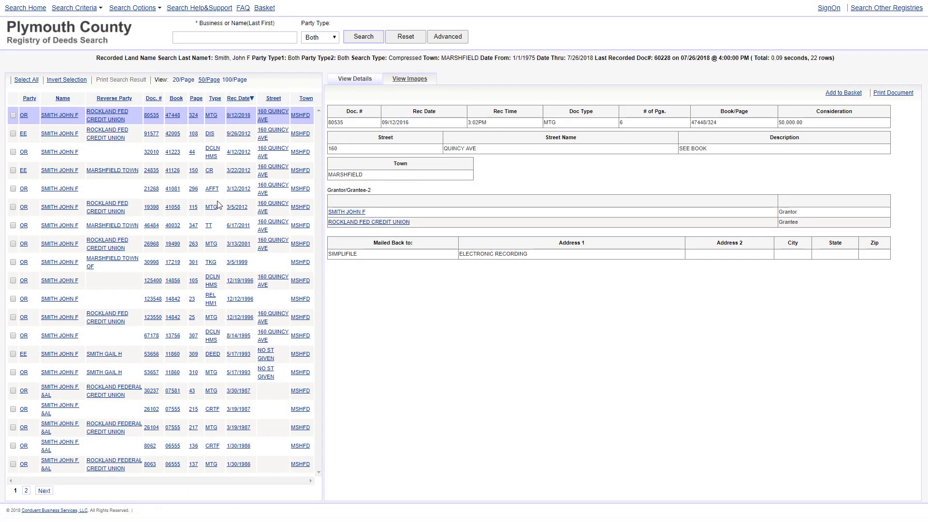
- View and close the 2012 (doc 19398) and 2001 (doc 26968) mortgage images
{"action": "left_click", "coordinate": [212, 213]}
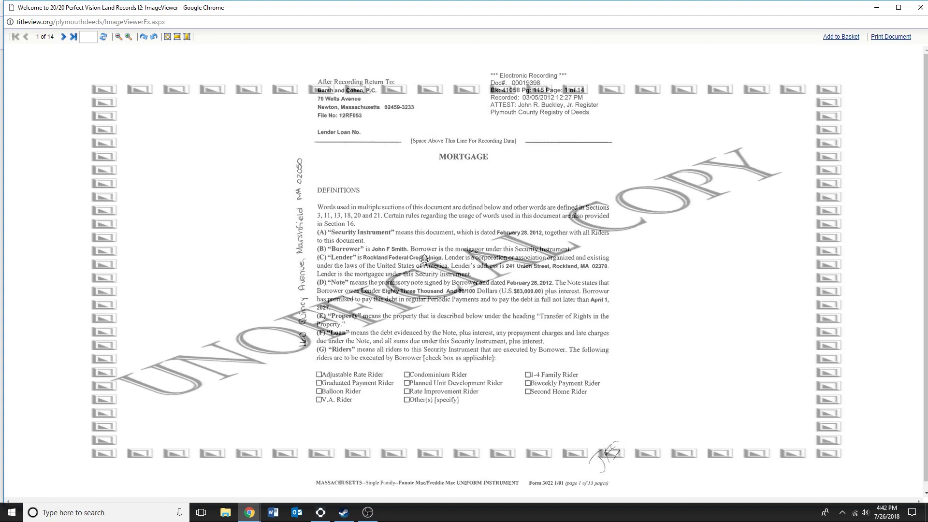
{"action": "left_click", "coordinate": [920, 8]}
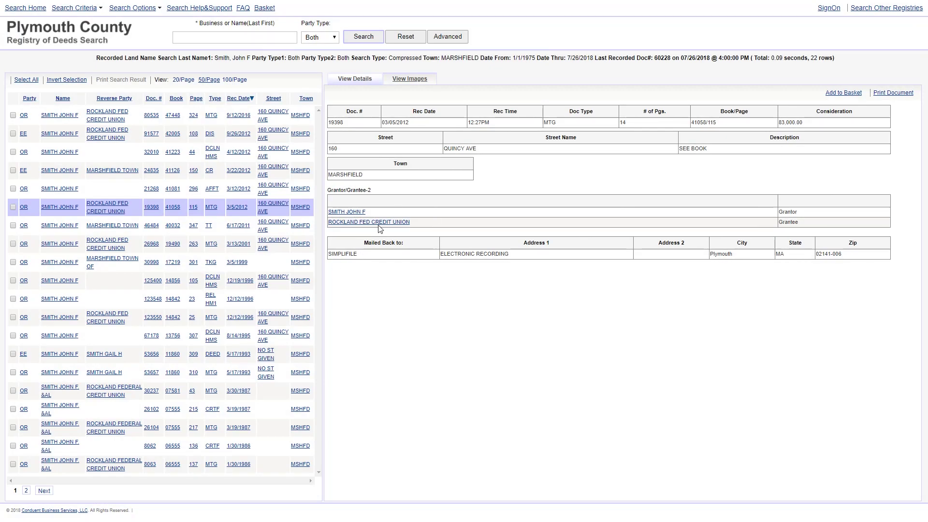
{"action": "left_click", "coordinate": [211, 245]}
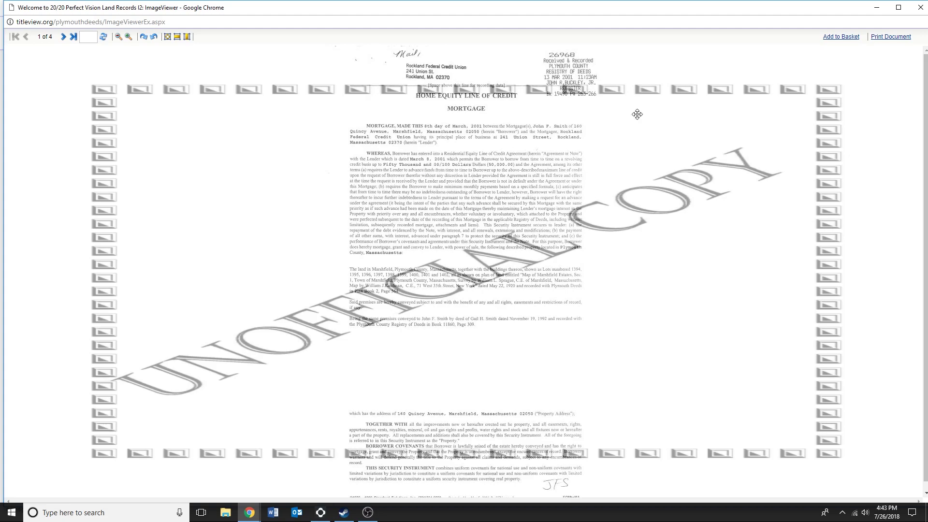
{"action": "left_click", "coordinate": [924, 3]}
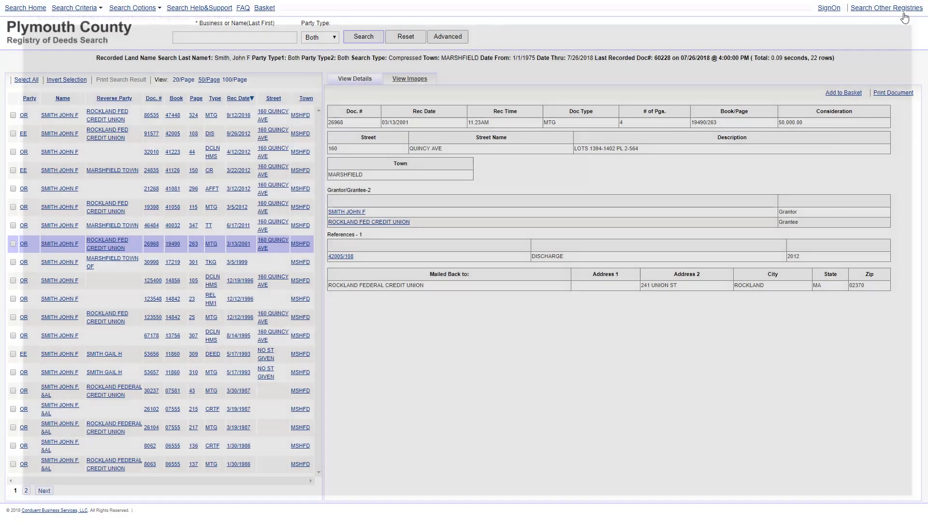